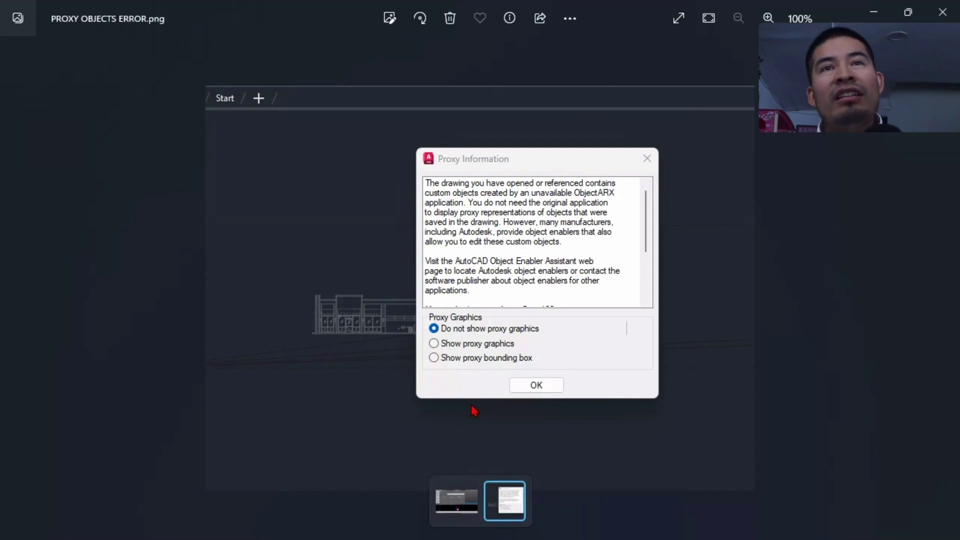
# - Close the proxy-objects error screenshot in Photos to reveal the LAZY ARQUITECTO_Elv4 drawing
pyautogui.press('super+Down')
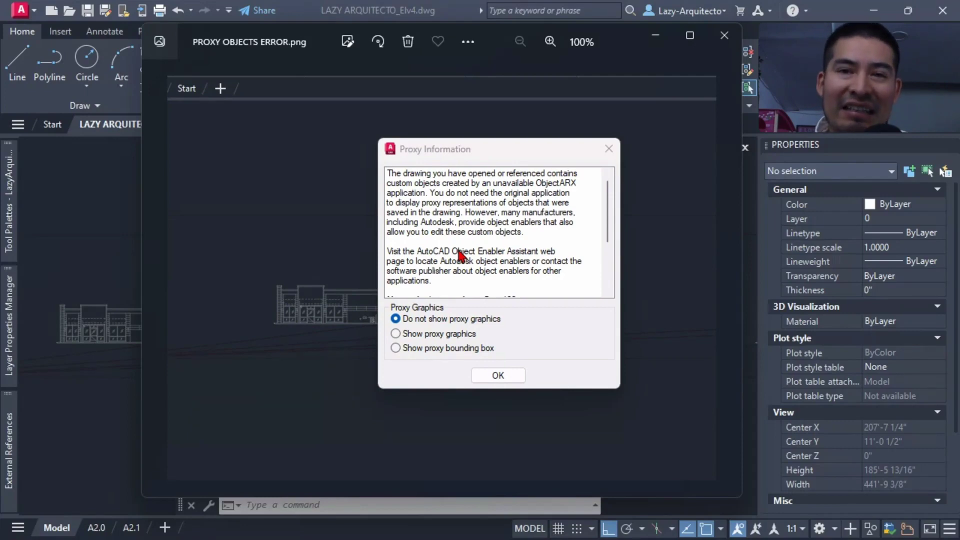
pyautogui.press('super+Down')
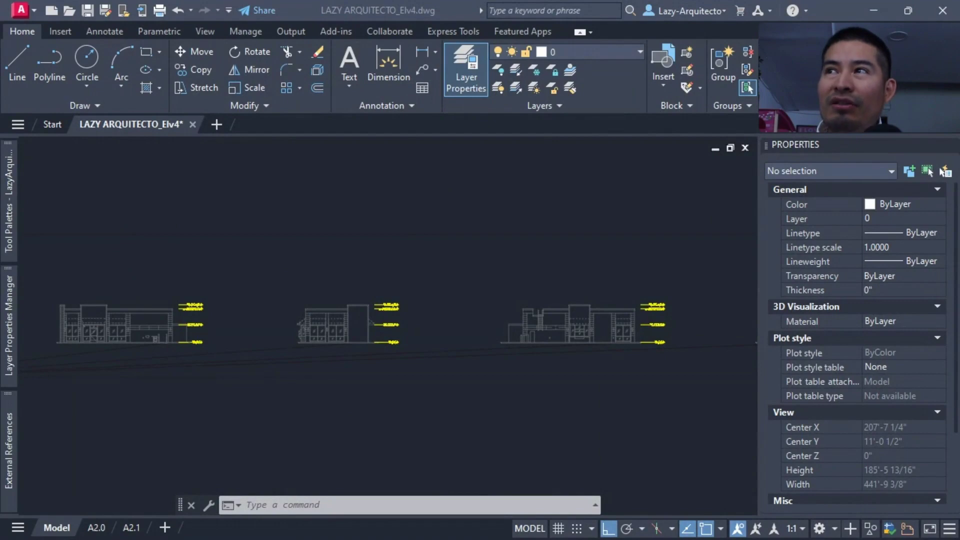
pyautogui.hotkey('alt', 'Tab')
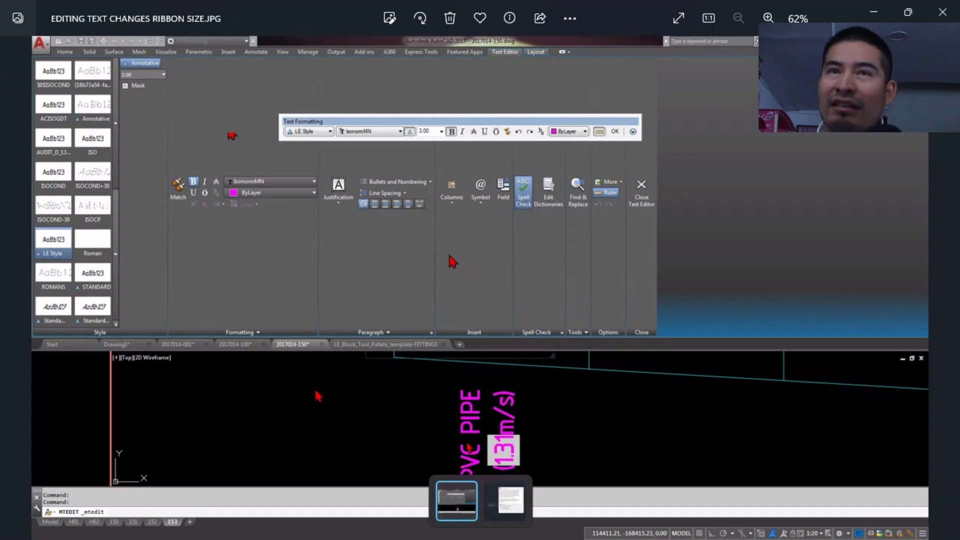
pyautogui.hotkey('alt', 'Tab')
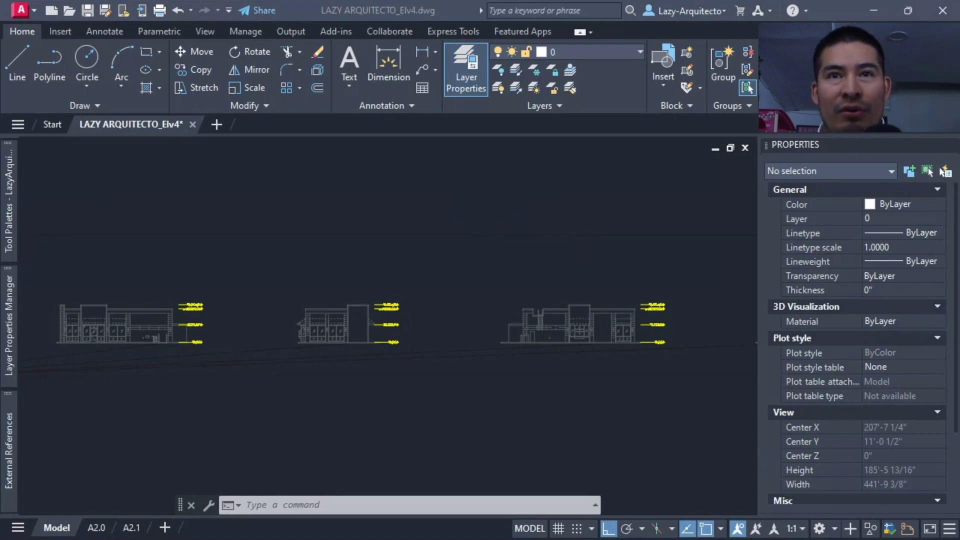
pyautogui.click(579, 321)
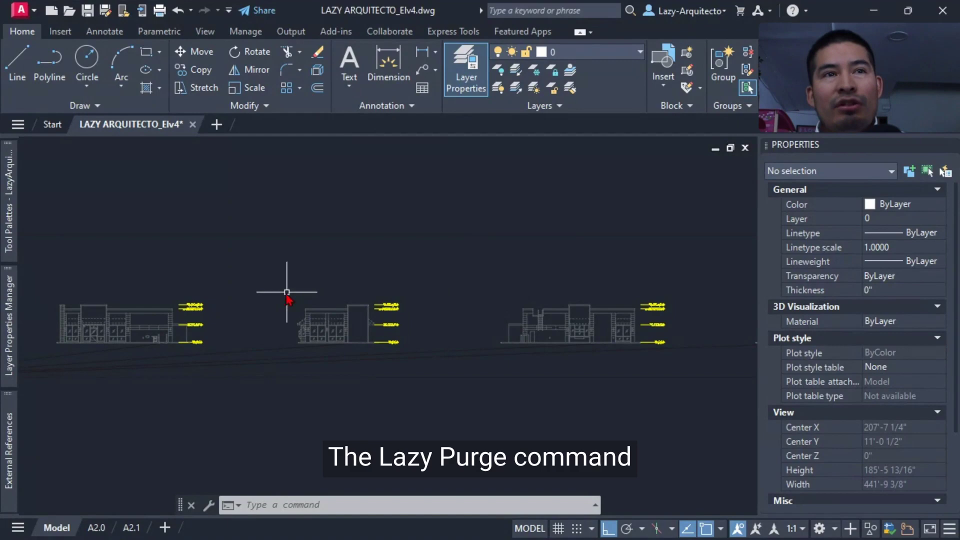
pyautogui.write('M')
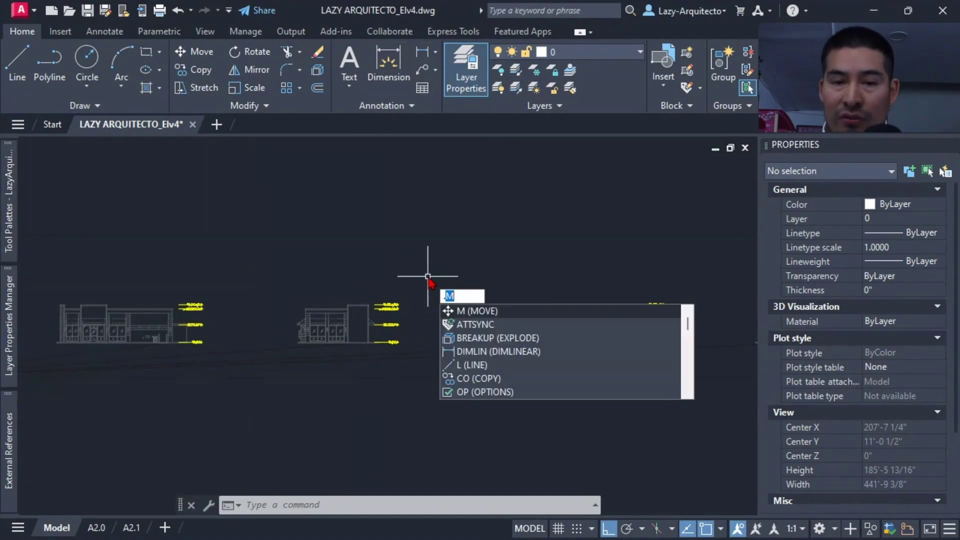
pyautogui.press('Escape')
pyautogui.write('PURGE')
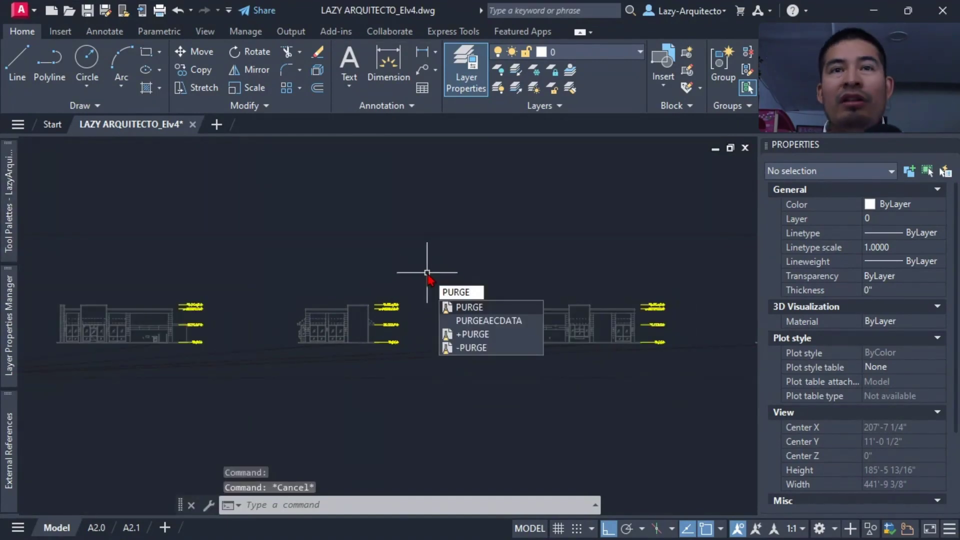
pyautogui.press('Return')
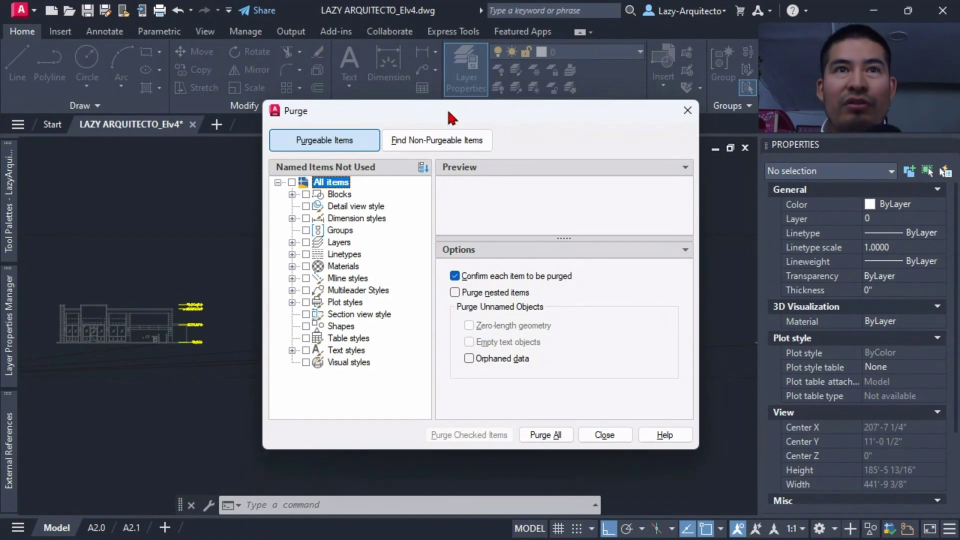
pyautogui.press('Escape')
pyautogui.moveTo(10, 214)
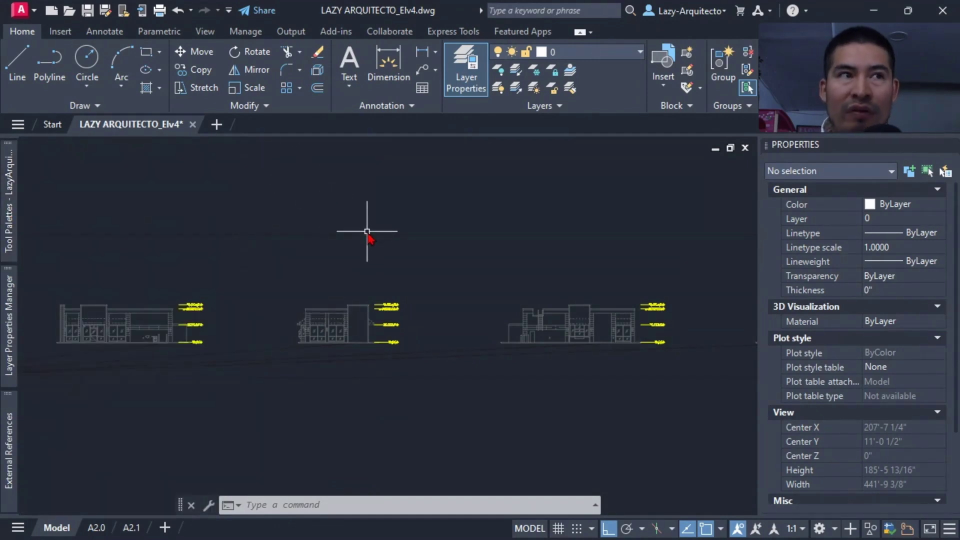
# - Create a new blank tool palette from the palette tab options
pyautogui.hotkey('ctrl', '3')
pyautogui.hotkey('ctrl', '3')
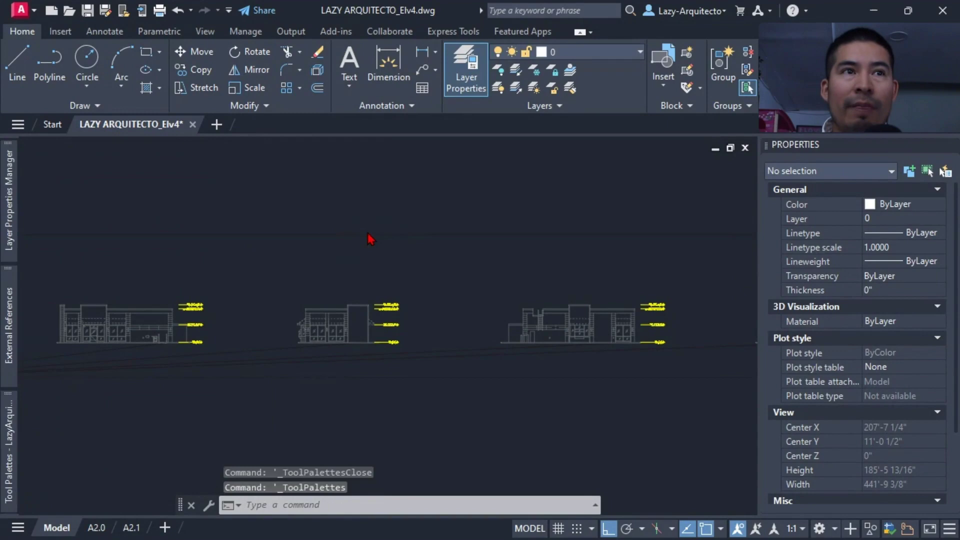
pyautogui.moveTo(8, 415)
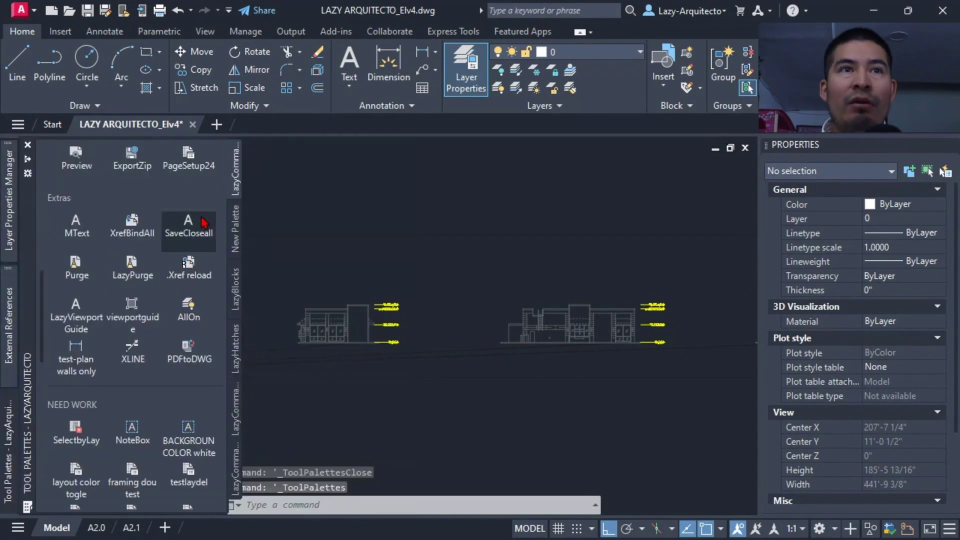
pyautogui.rightClick(235, 178)
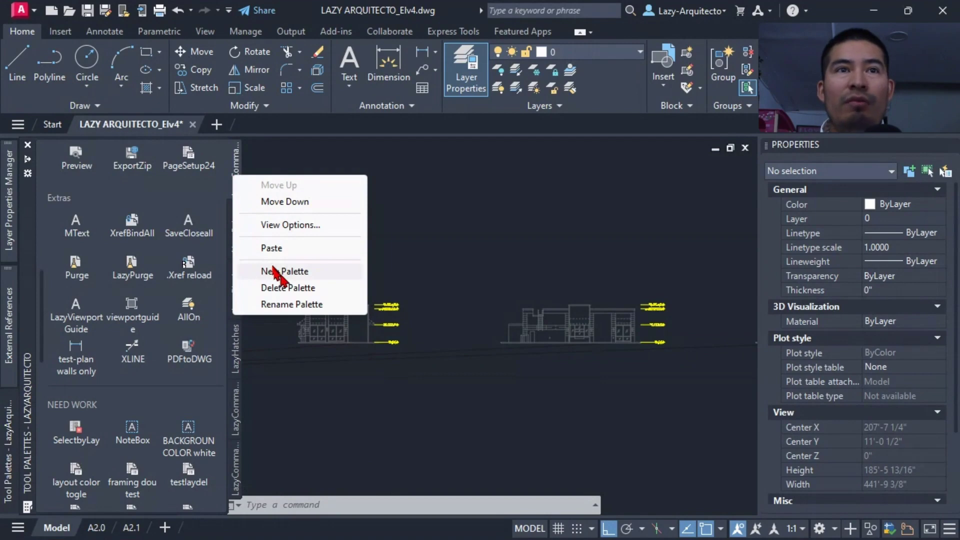
pyautogui.press('Escape')
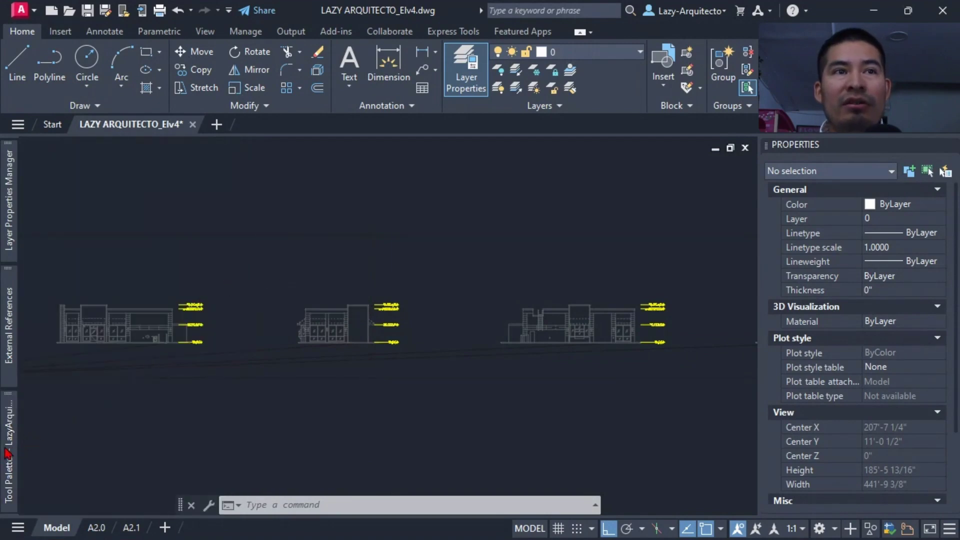
pyautogui.scroll(-3, 510, 285)
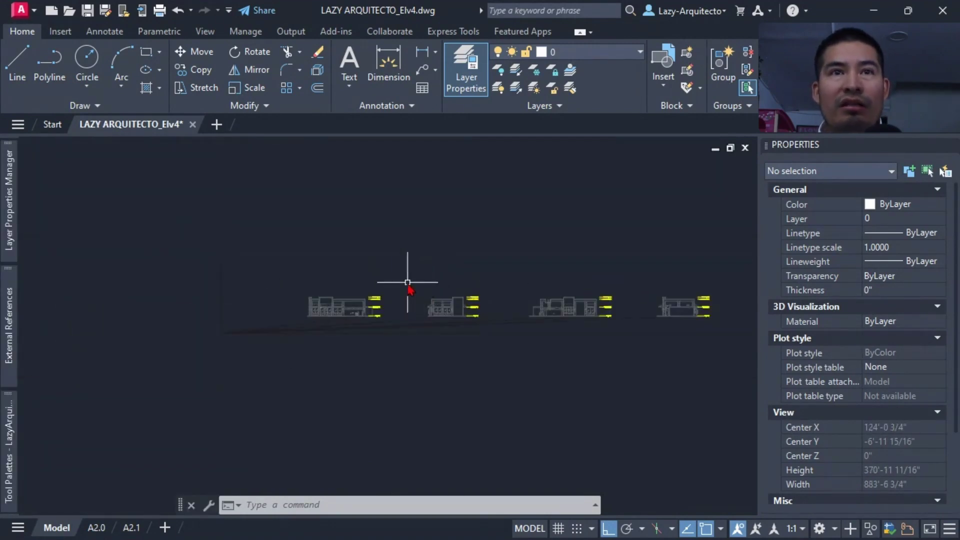
pyautogui.scroll(3, 350, 240)
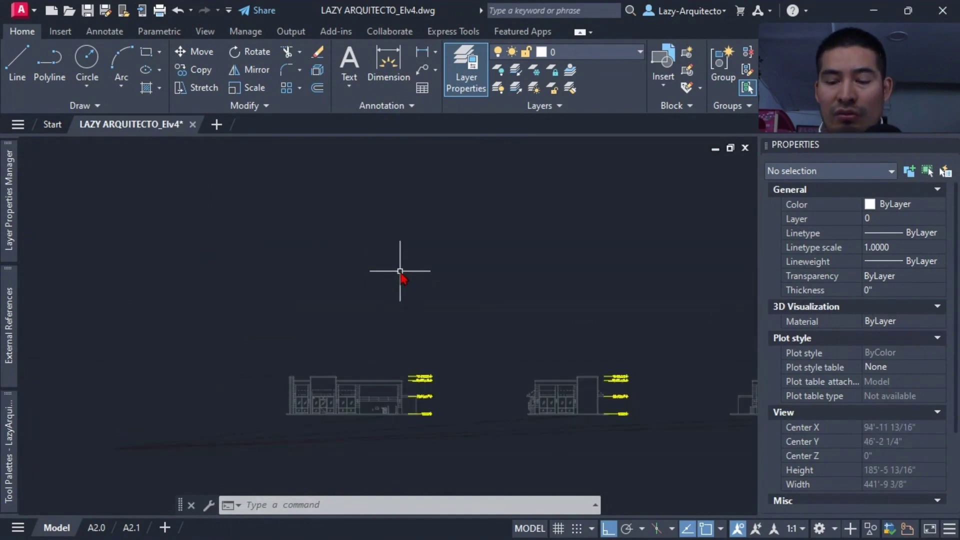
# - Draw a rectangle with RECTANG and drag it onto the new palette as a Polyline tool
pyautogui.write('rec')
pyautogui.press('Return')
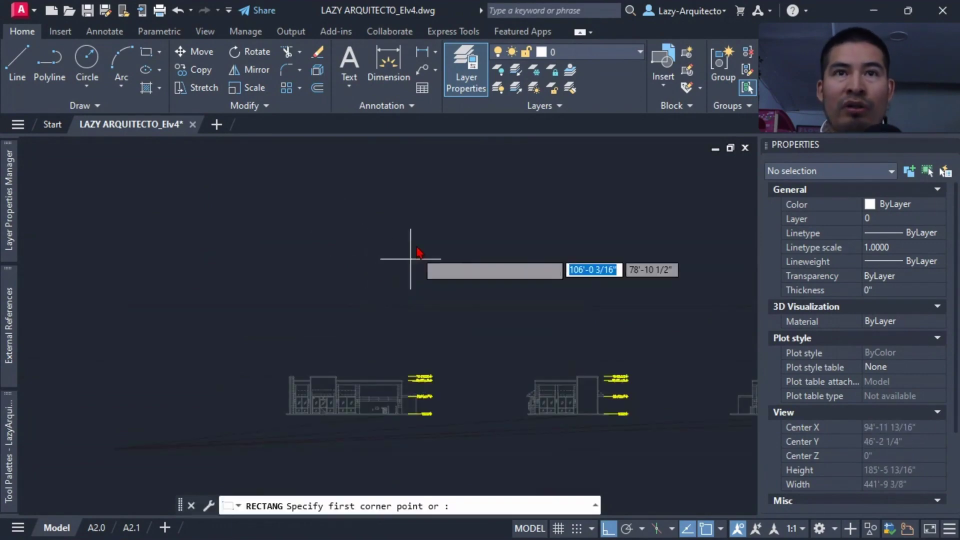
pyautogui.click(416, 265)
pyautogui.click(444, 238)
pyautogui.scroll(5, 422, 242)
pyautogui.click(417, 227)
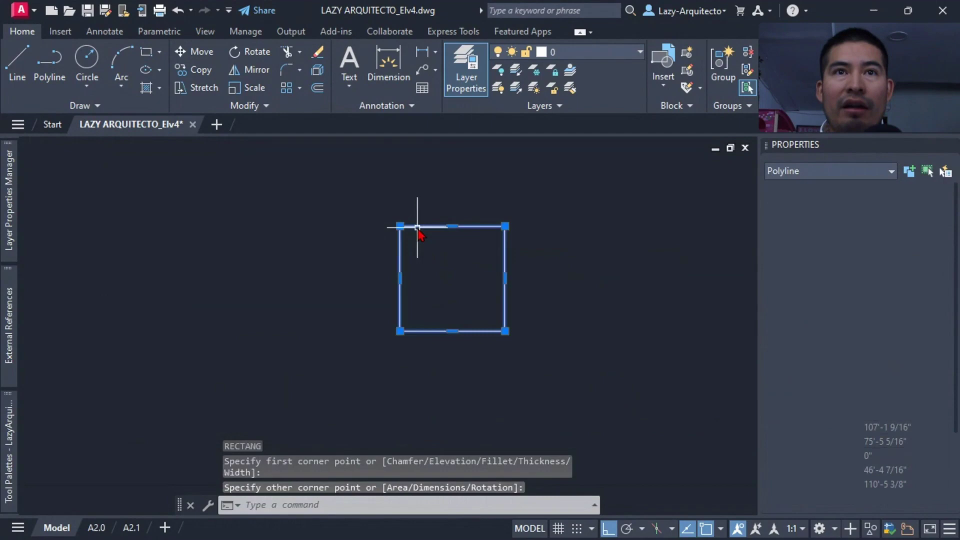
pyautogui.moveTo(417, 228); pyautogui.dragTo(122, 294)
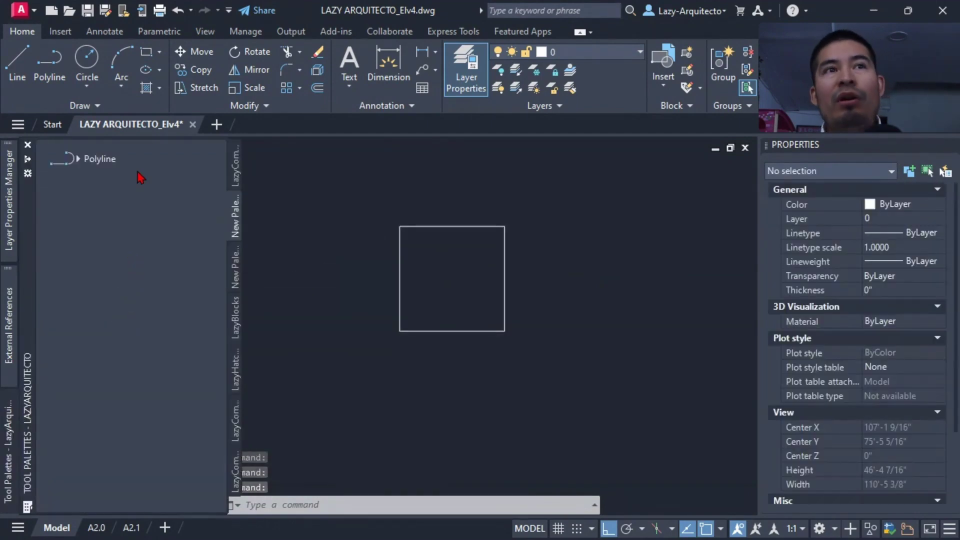
# - Open the Polyline tool's Tool Properties window, moving it up-left and narrowing it
pyautogui.rightClick(122, 159)
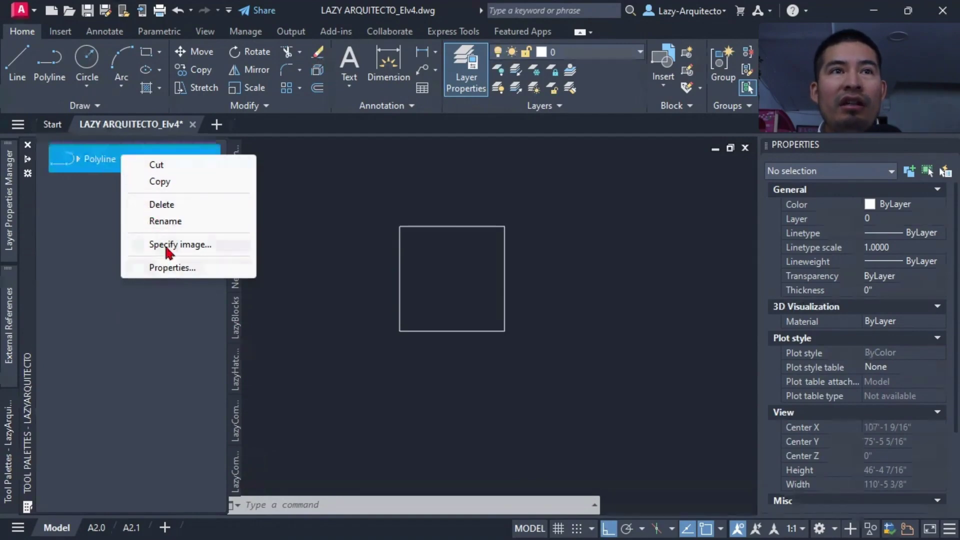
pyautogui.click(176, 269)
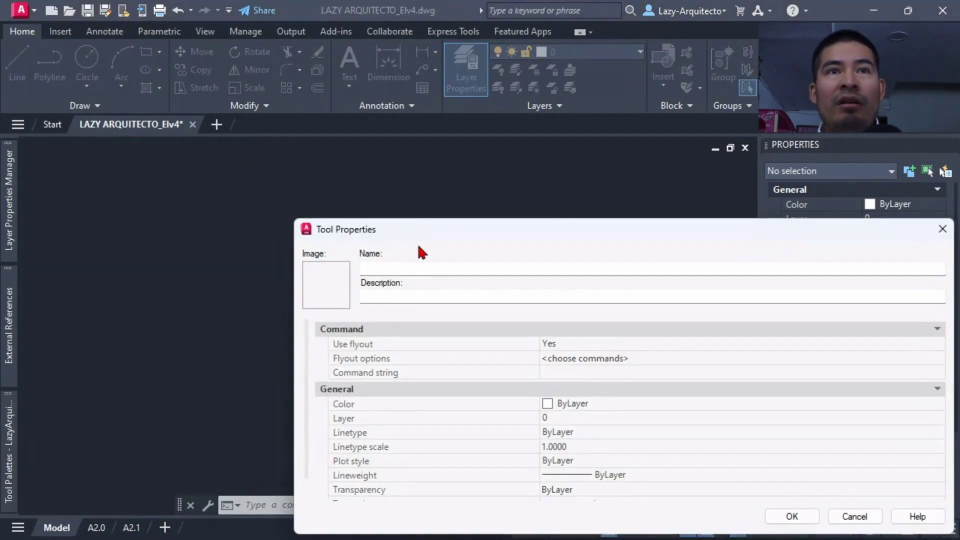
pyautogui.moveTo(408, 229); pyautogui.dragTo(294, 131)
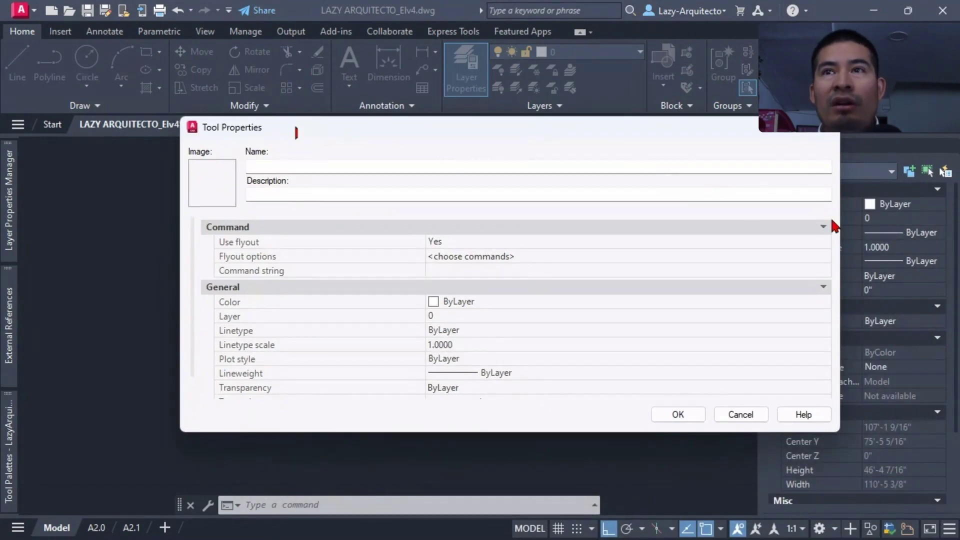
pyautogui.moveTo(840, 225); pyautogui.dragTo(715, 197)
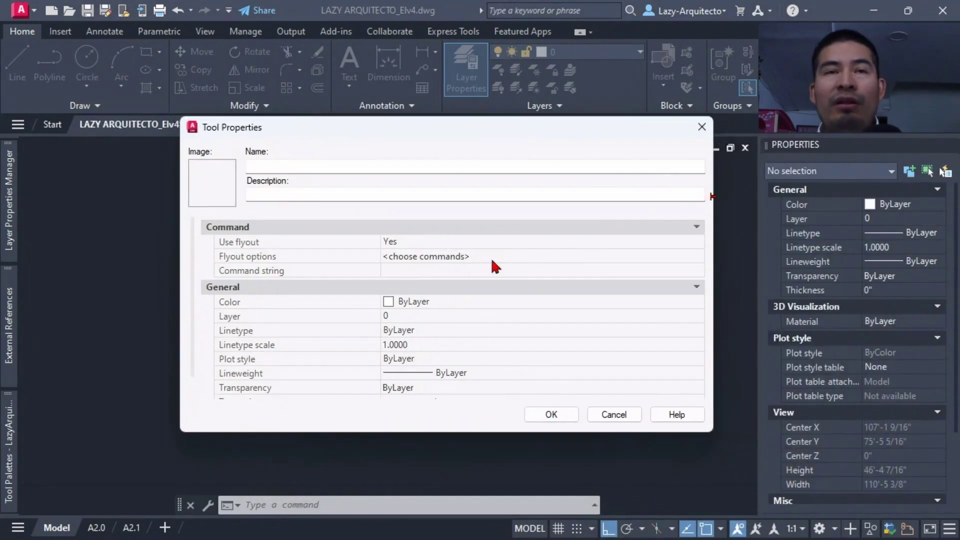
pyautogui.click(428, 272)
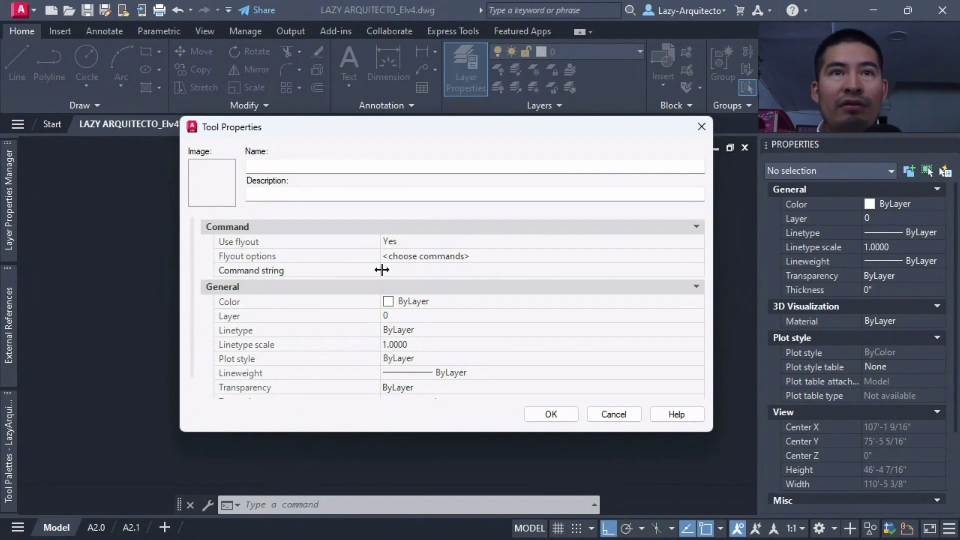
pyautogui.click(356, 268)
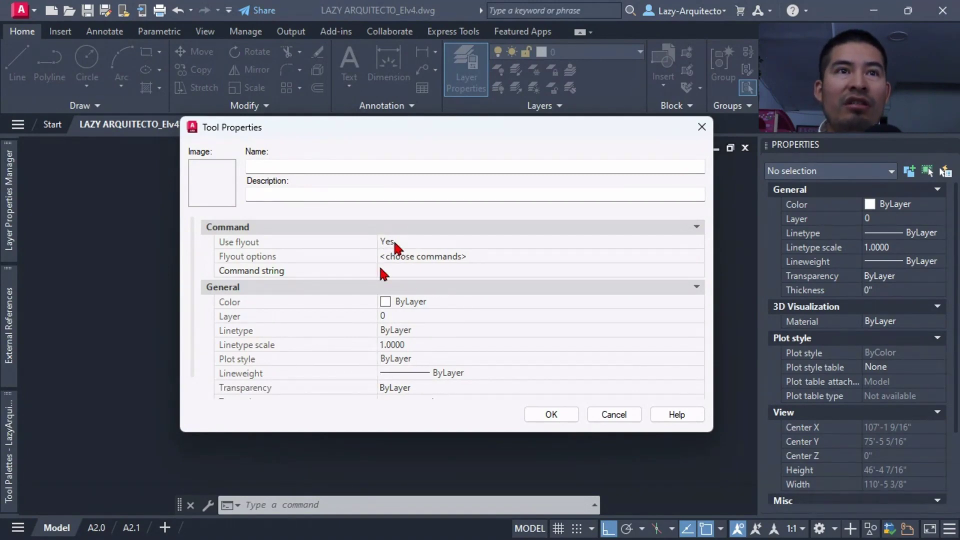
# - Set Use flyout to No and place the cursor in the ^C^C_pline command string
pyautogui.click(393, 241)
pyautogui.click(393, 241)
pyautogui.click(409, 263)
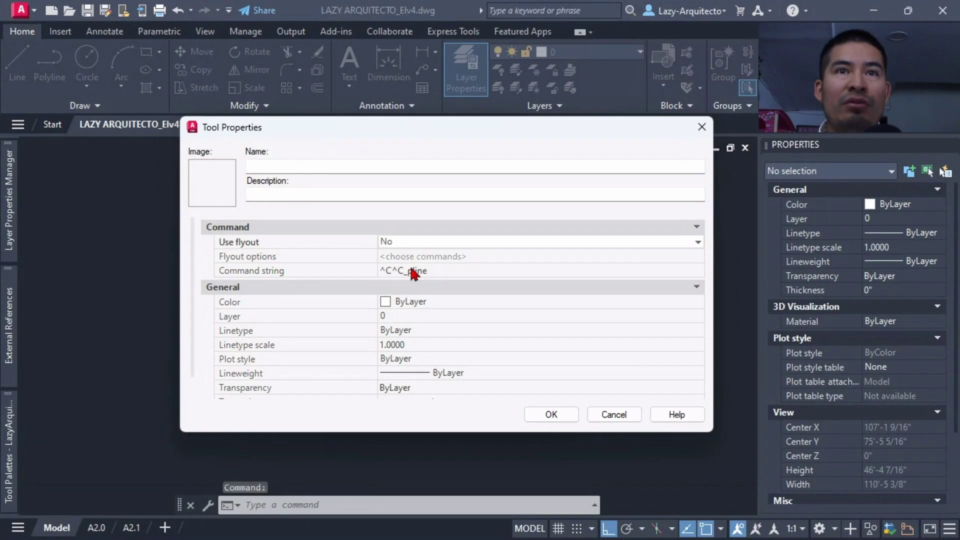
pyautogui.click(448, 270)
pyautogui.click(457, 272)
pyautogui.doubleClick(437, 271)
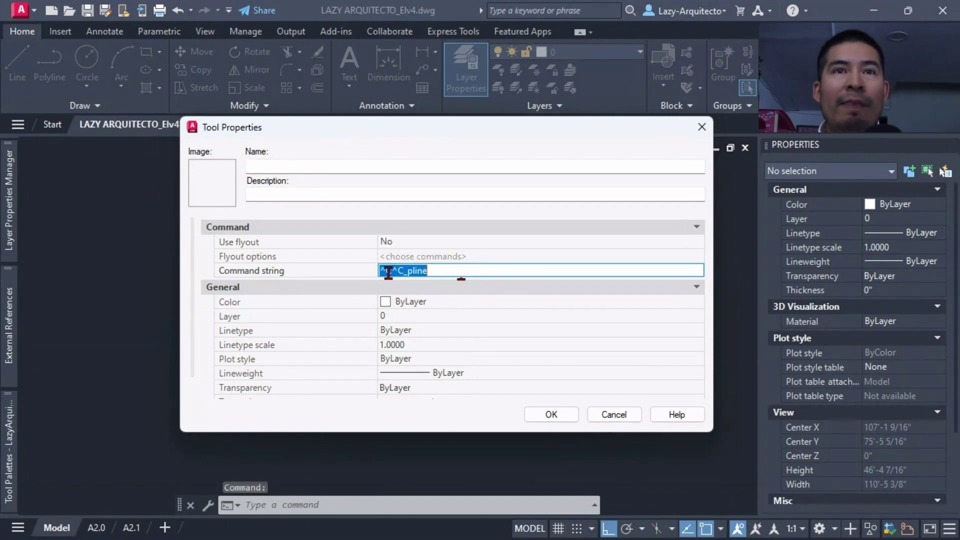
pyautogui.click(433, 272)
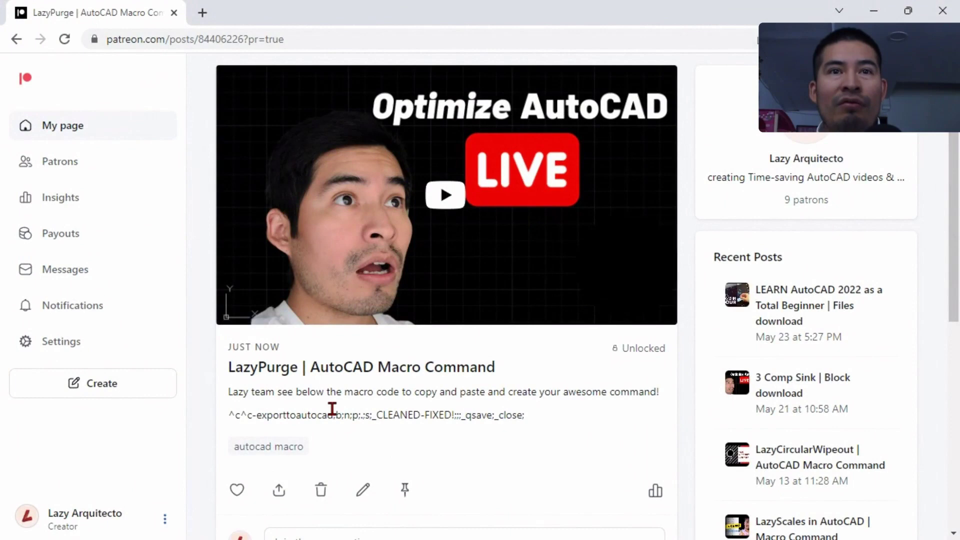
# - Select the whole LazyPurge macro line in the Patreon post for copying
pyautogui.moveTo(524, 415); pyautogui.dragTo(353, 423)
pyautogui.tripleClick(223, 418)
pyautogui.press('super+c')
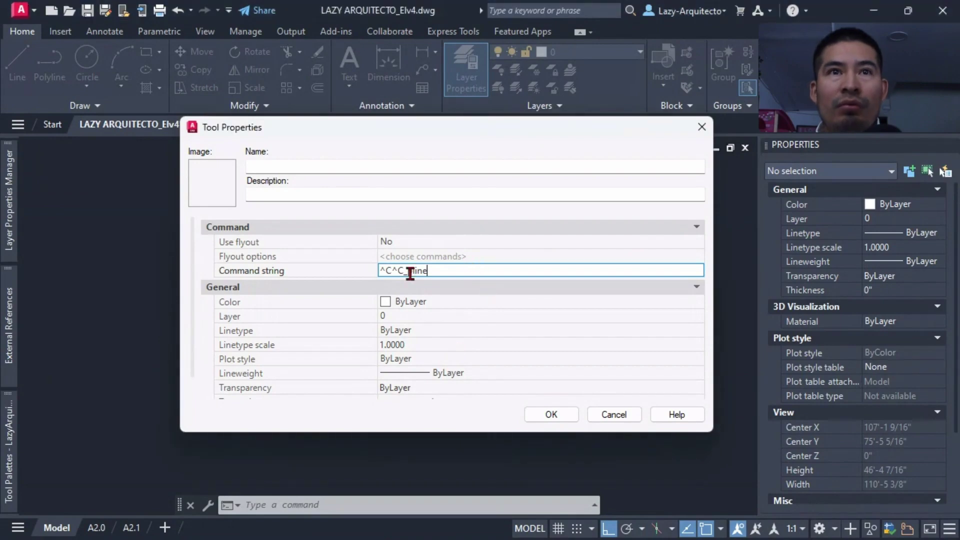
# - Replace pline in the command string with the pasted LazyPurge macro
pyautogui.moveTo(443, 272); pyautogui.dragTo(380, 271)
pyautogui.rightClick(408, 271)
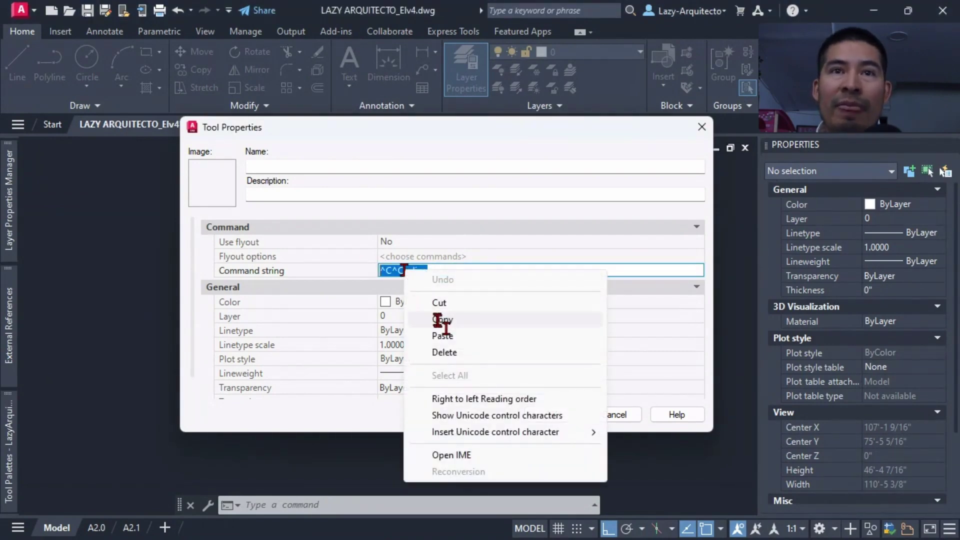
pyautogui.click(443, 335)
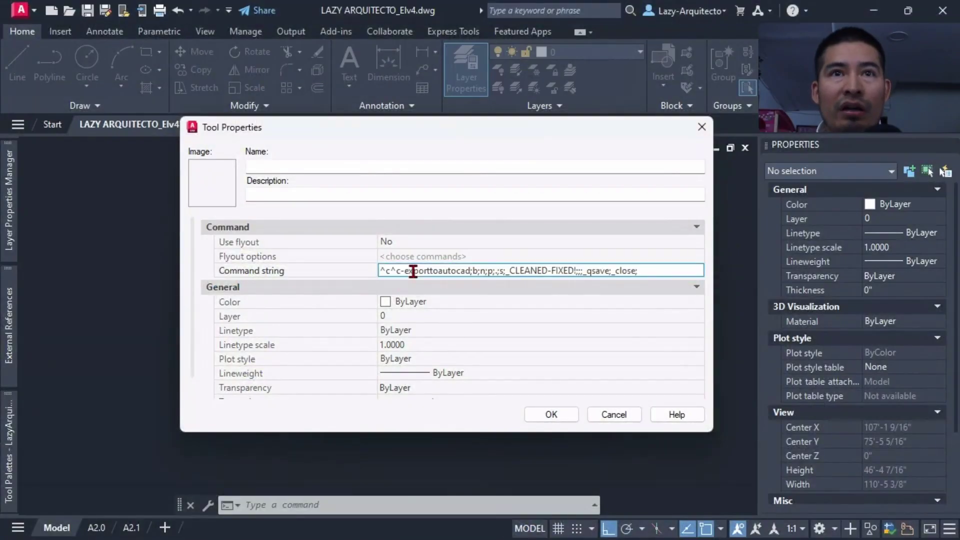
# - Review the macro's -exporttoautocad, b;n;p options, _CLEANED-FIXED suffix, and _qsave/_close steps
pyautogui.moveTo(405, 270); pyautogui.dragTo(471, 270)
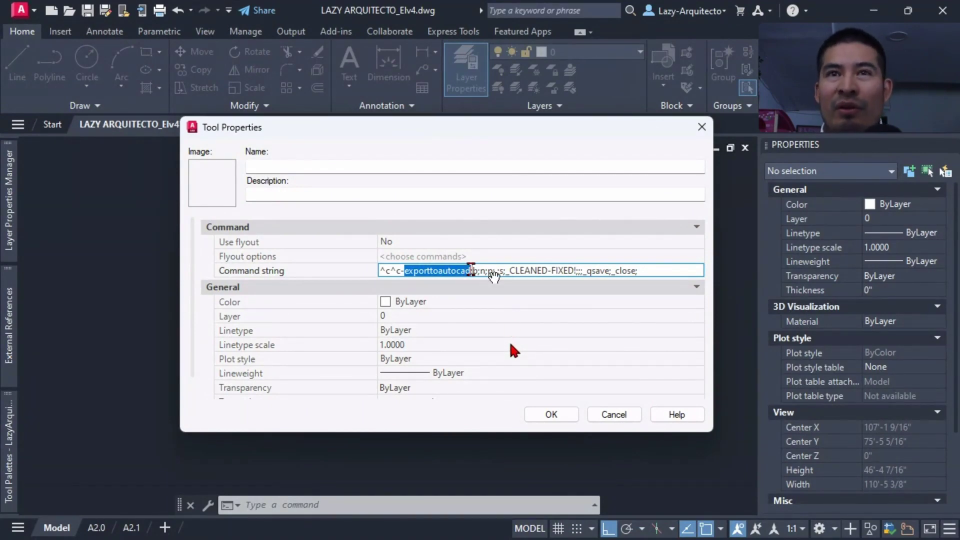
pyautogui.click(486, 270)
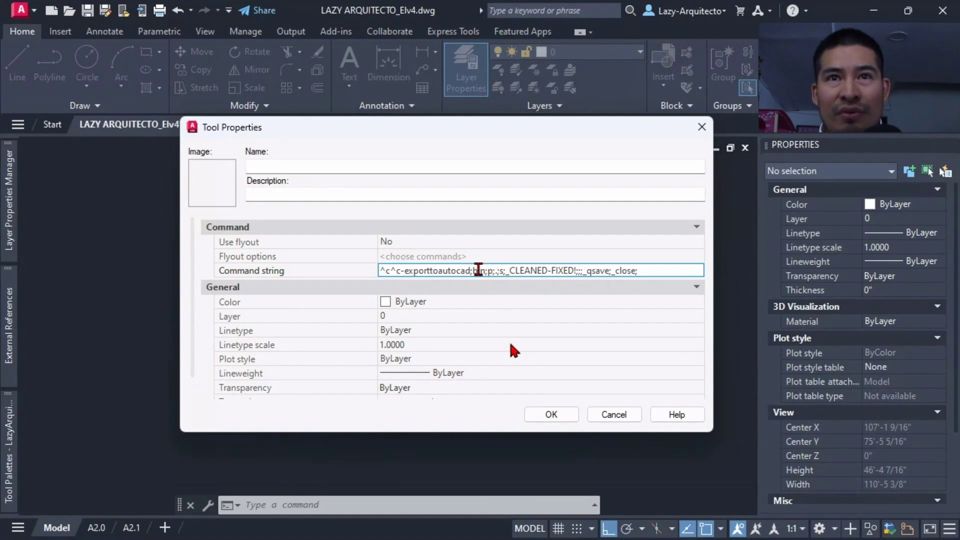
pyautogui.moveTo(473, 270); pyautogui.dragTo(573, 271)
pyautogui.click(512, 271)
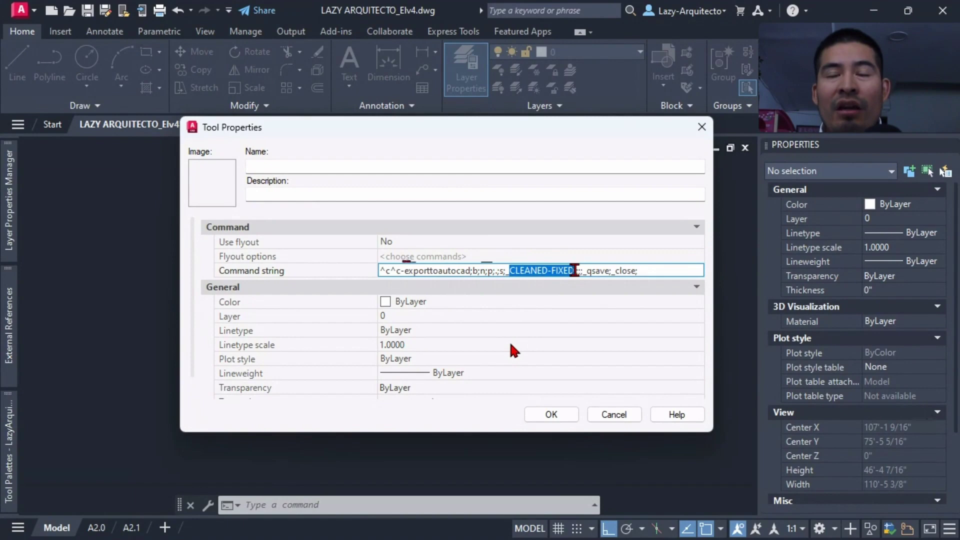
pyautogui.click(574, 271)
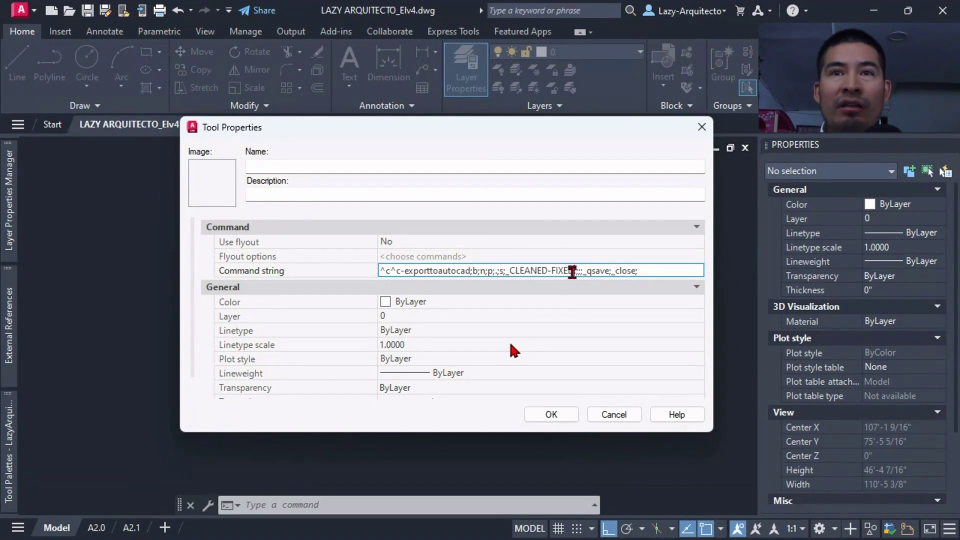
pyautogui.moveTo(574, 270); pyautogui.dragTo(510, 270)
pyautogui.click(540, 270)
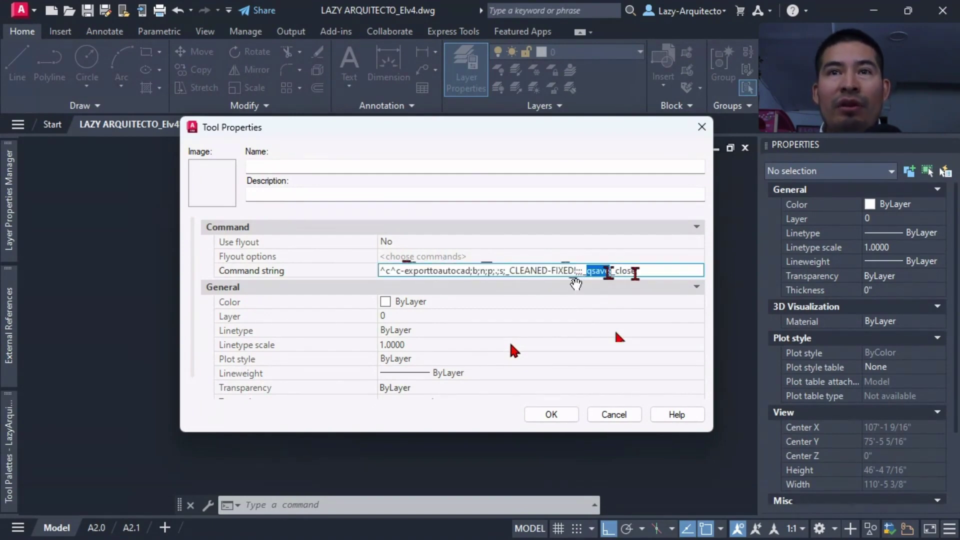
pyautogui.moveTo(638, 270); pyautogui.dragTo(613, 271)
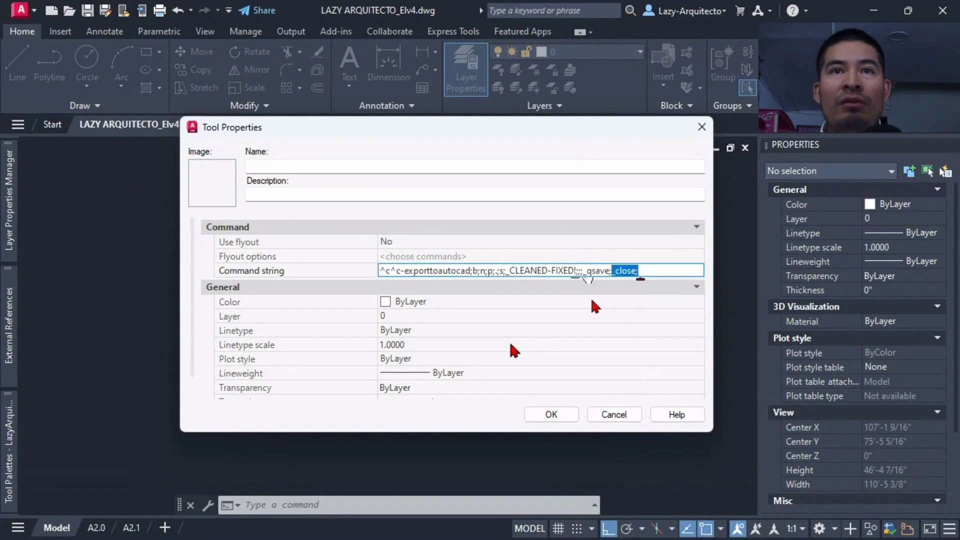
pyautogui.click(392, 165)
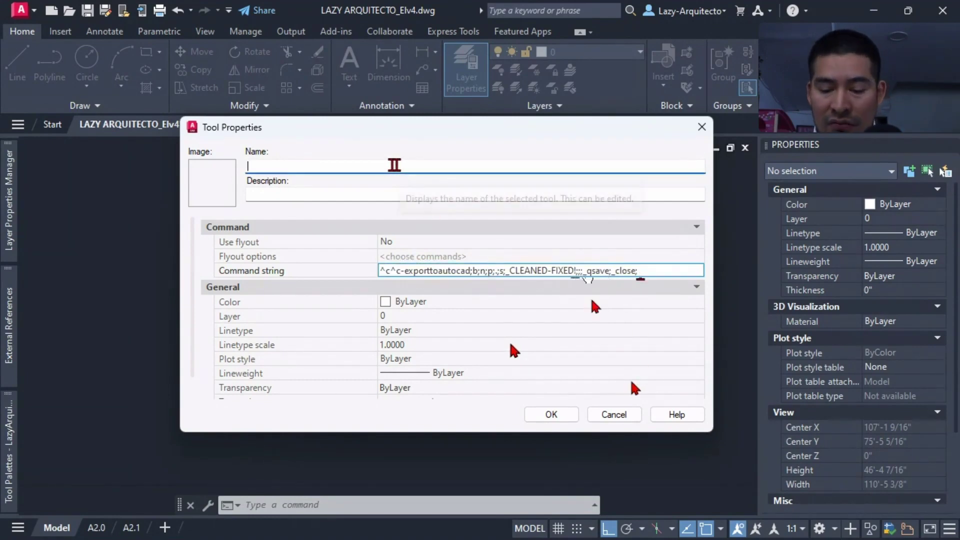
# - Name the tool LazyPurge and keep its default polyline icon after cancelling Specify Image
pyautogui.write('L')
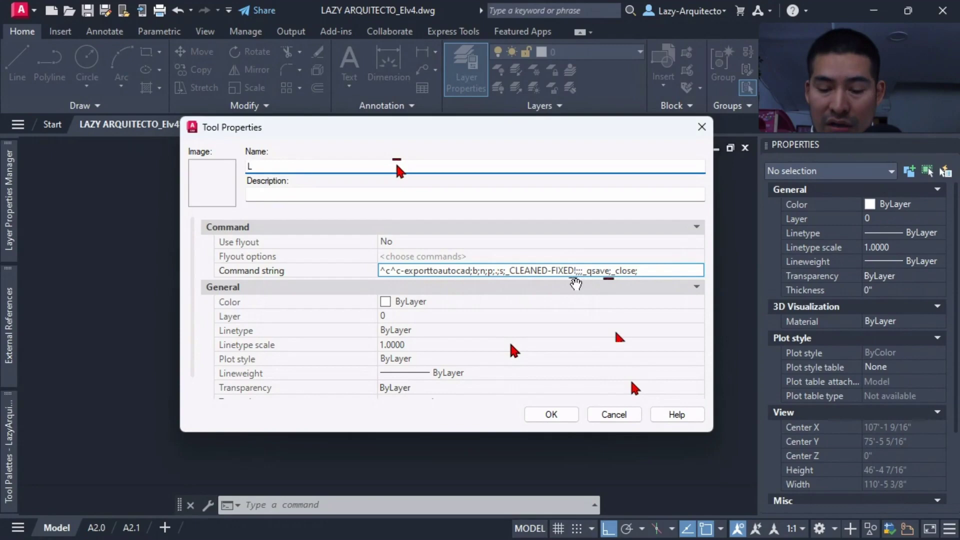
pyautogui.write('azyPurge')
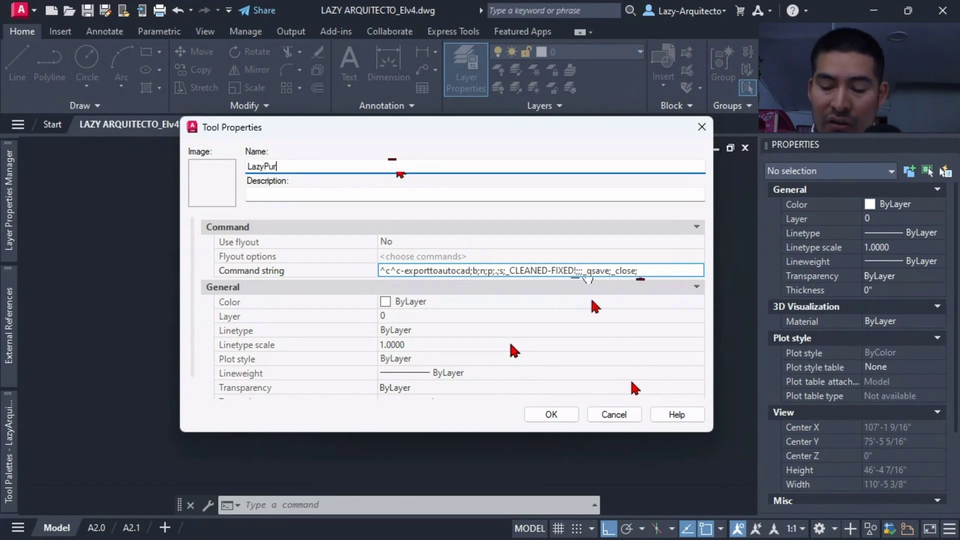
pyautogui.click(437, 200)
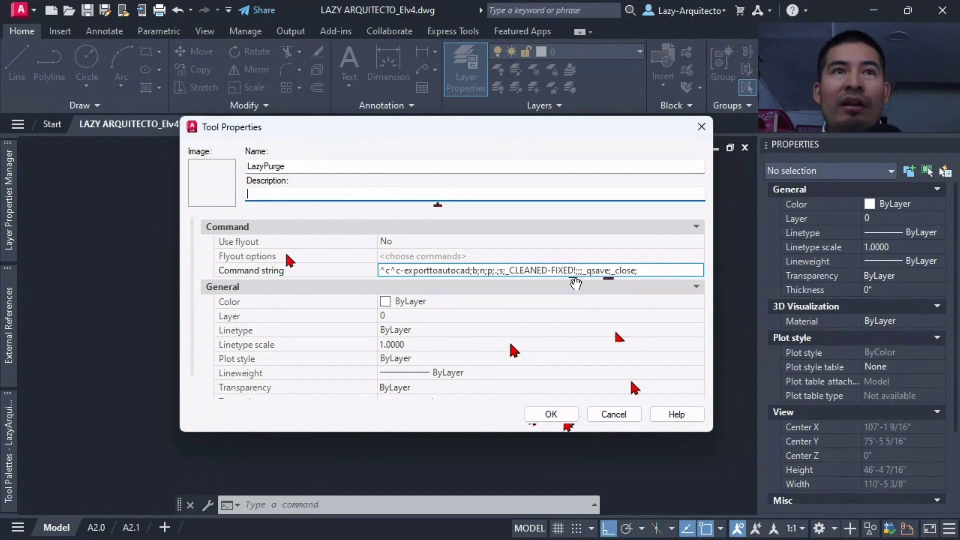
pyautogui.rightClick(211, 192)
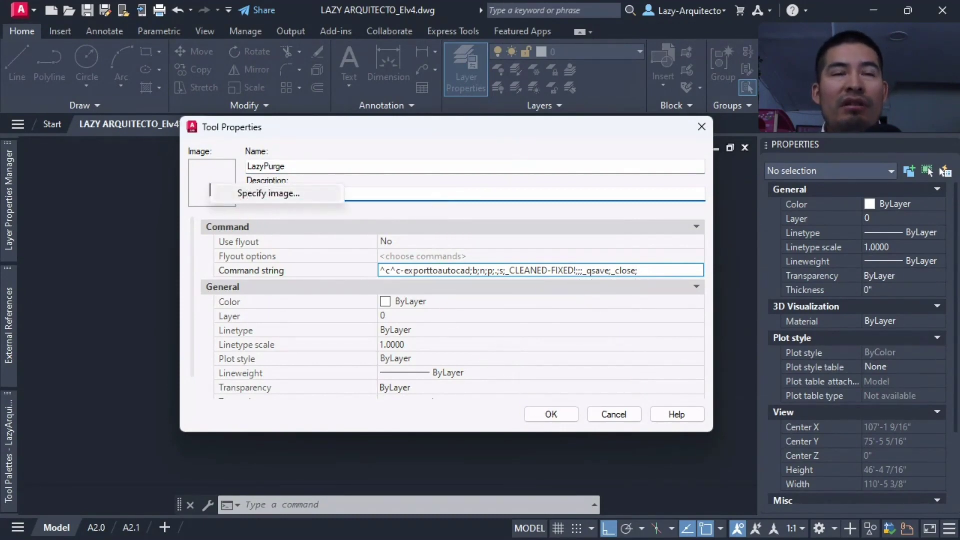
pyautogui.rightClick(207, 176)
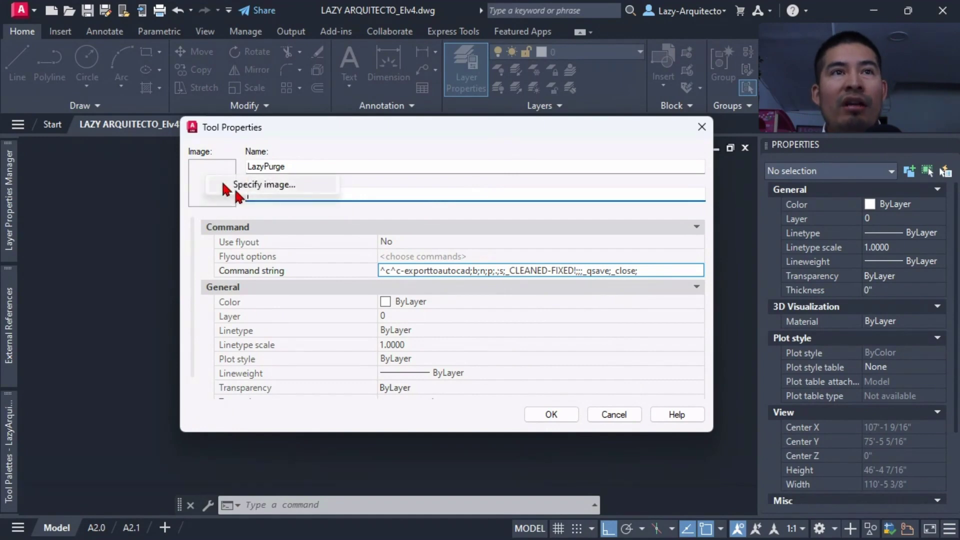
pyautogui.click(231, 182)
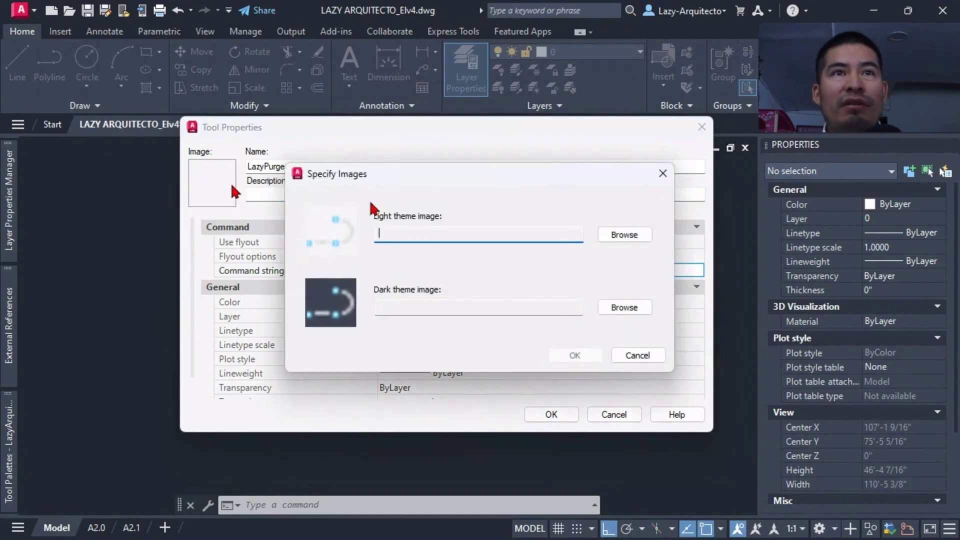
pyautogui.click(602, 235)
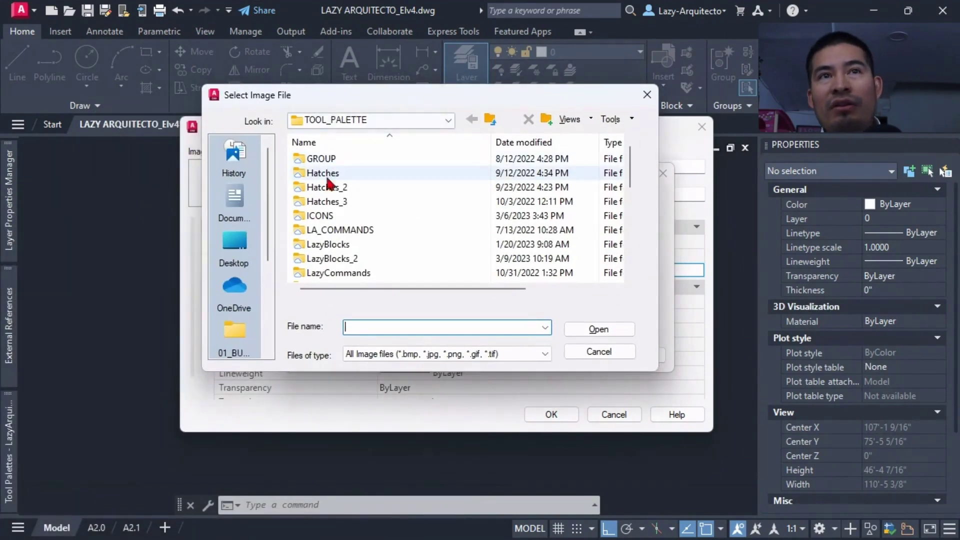
pyautogui.click(598, 352)
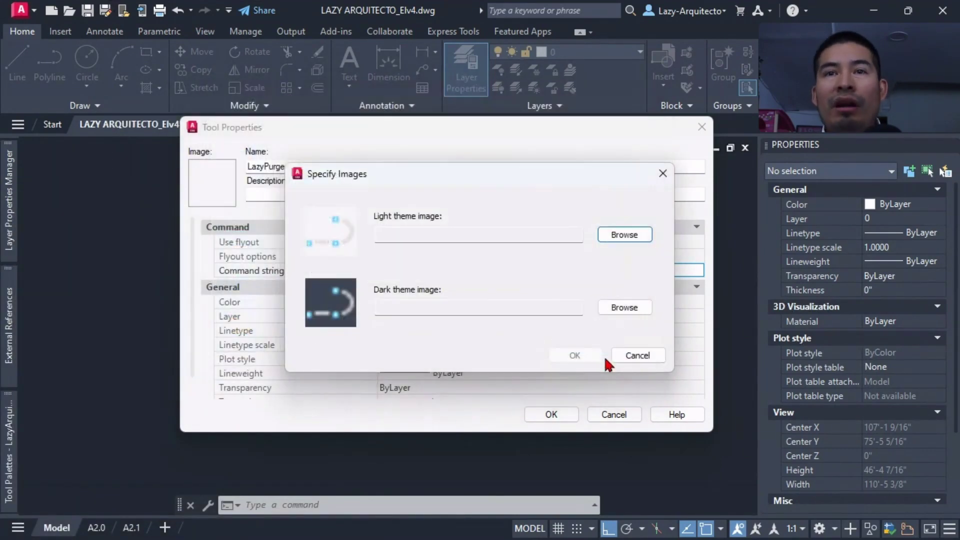
pyautogui.click(624, 359)
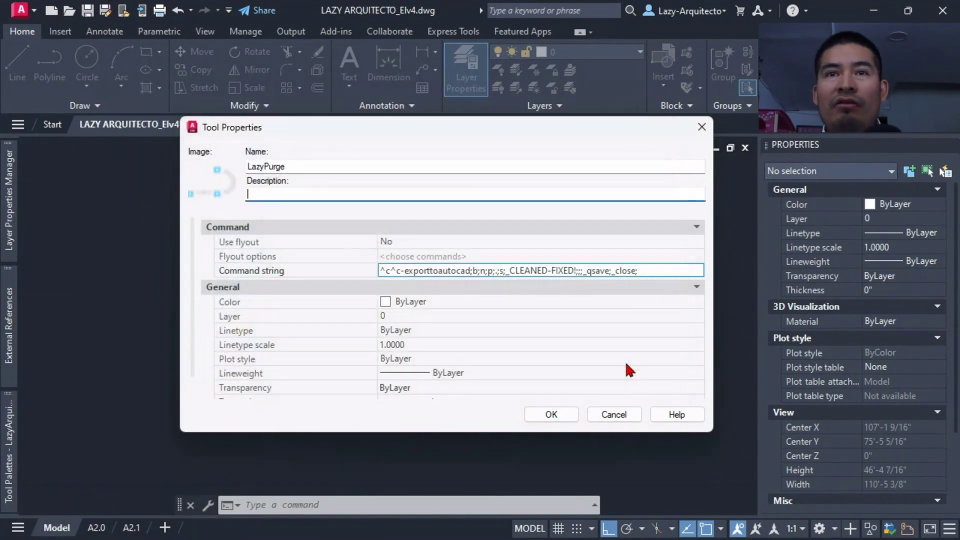
# - Confirm the LazyPurge tool properties and switch to the EXTERIOR ELEV folder in File Explorer
pyautogui.click(551, 415)
pyautogui.scroll(-3, 255, 265)
pyautogui.scroll(3, 274, 278)
pyautogui.moveTo(304, 283); pyautogui.dragTo(383, 272, button='middle')
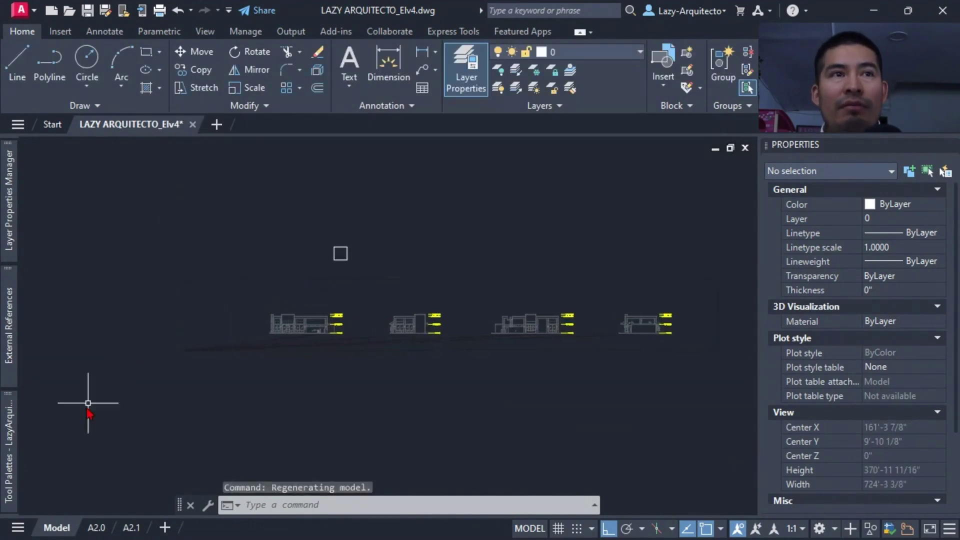
pyautogui.moveTo(10, 450)
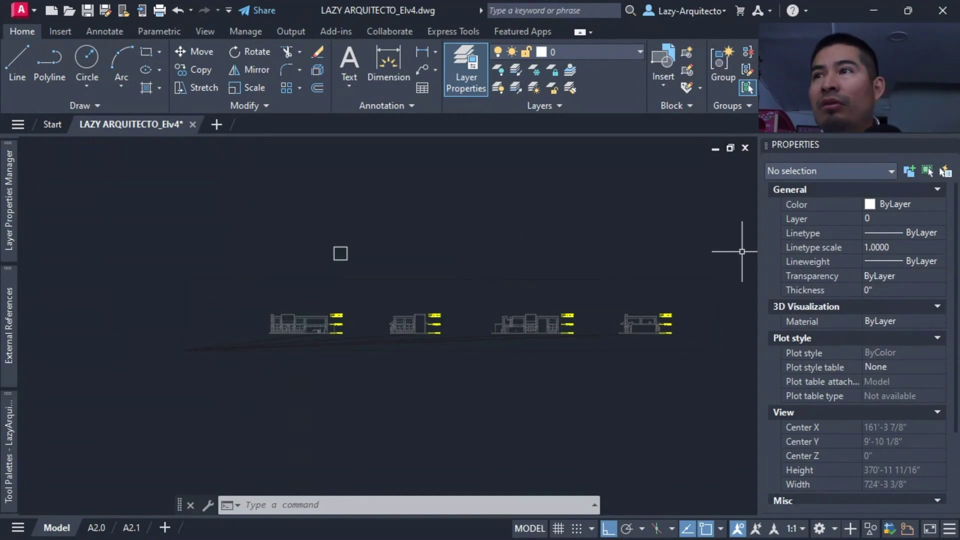
pyautogui.hotkey('alt', 'Tab')
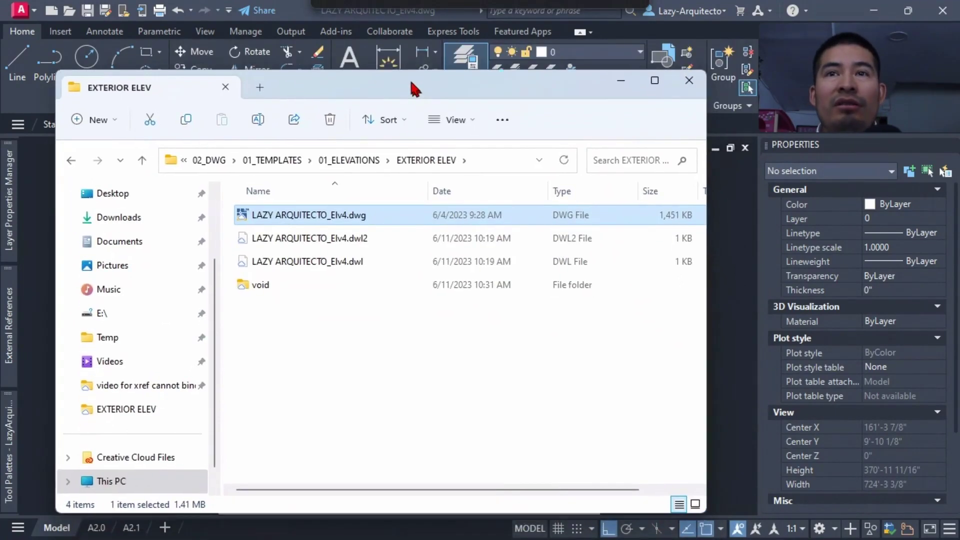
# - Place the Size column beside Date to show the 1,451 KB original, then return to AutoCAD
pyautogui.moveTo(412, 89); pyautogui.dragTo(409, 75)
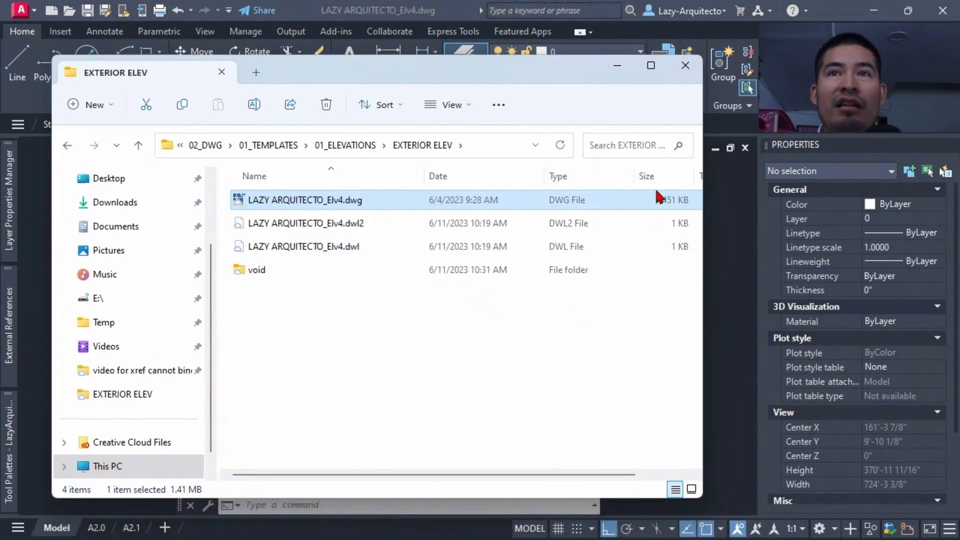
pyautogui.moveTo(650, 176); pyautogui.dragTo(555, 176)
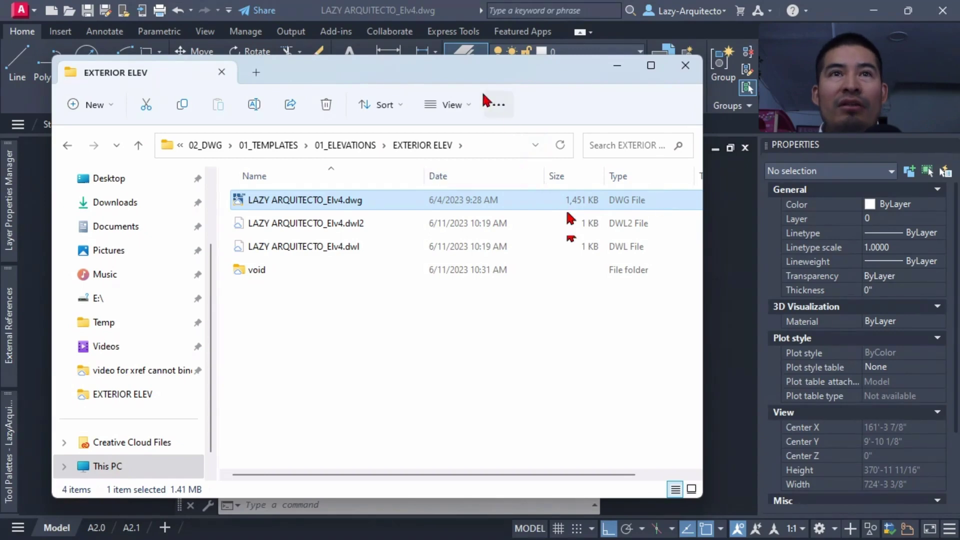
pyautogui.moveTo(466, 82); pyautogui.dragTo(529, 75)
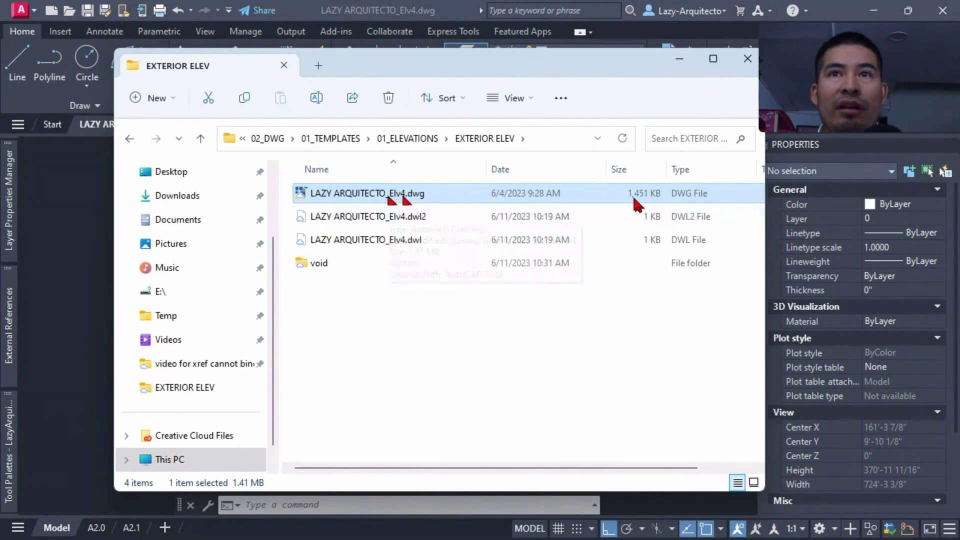
pyautogui.click(9, 325)
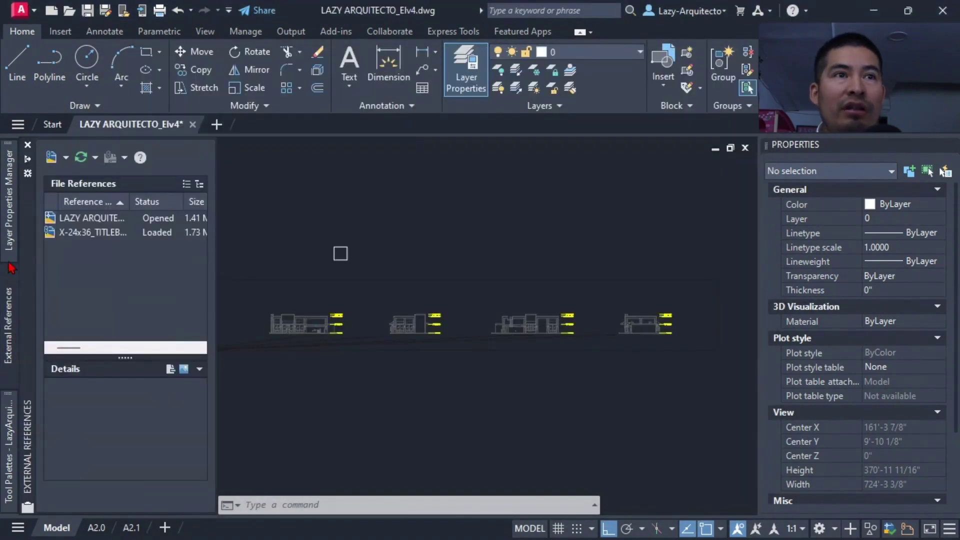
# - Run LazyPurge from the LazyArquitecto palette, saving a 111 KB CLEANED-FIXED copy and closing the drawing
pyautogui.moveTo(9, 480)
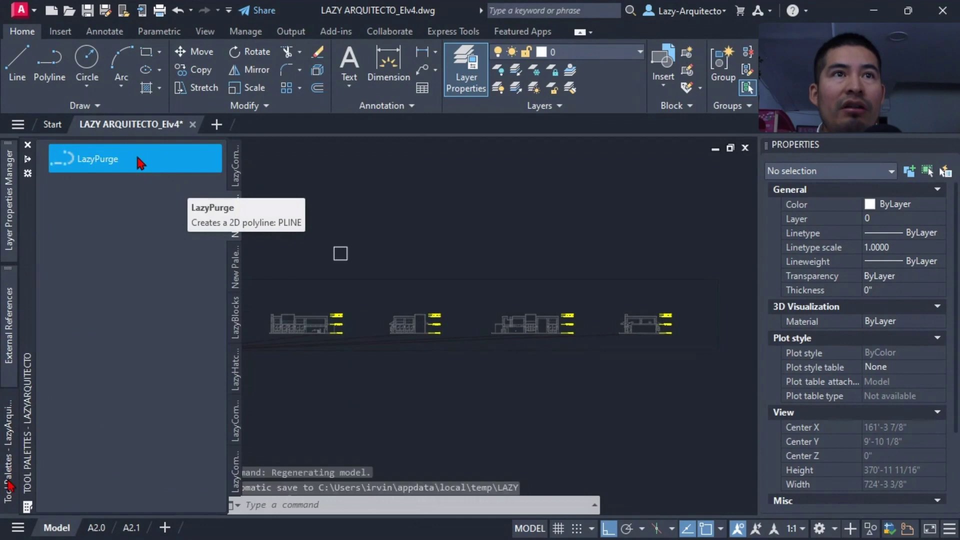
pyautogui.click(141, 163)
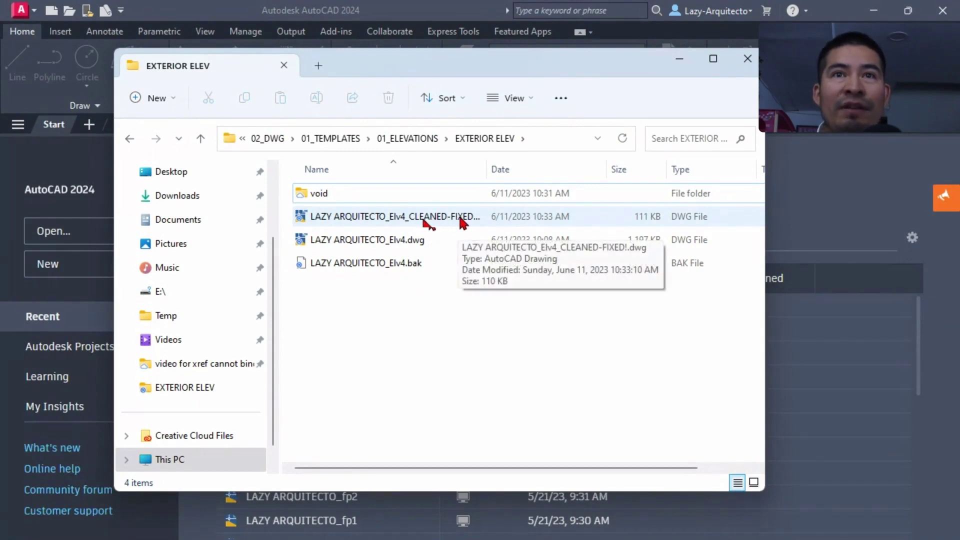
# - Delete the original, rename the CLEANED-FIXED copy to LAZY ARQUITECTO_Elv4.dwg, and reopen it from Recent
pyautogui.click(390, 243)
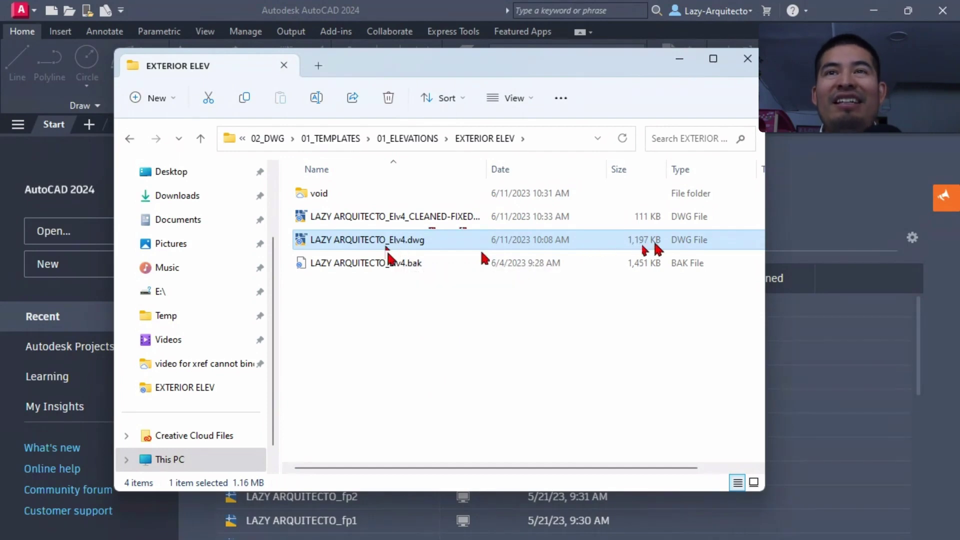
pyautogui.press('Delete')
pyautogui.click(443, 225)
pyautogui.click(439, 218)
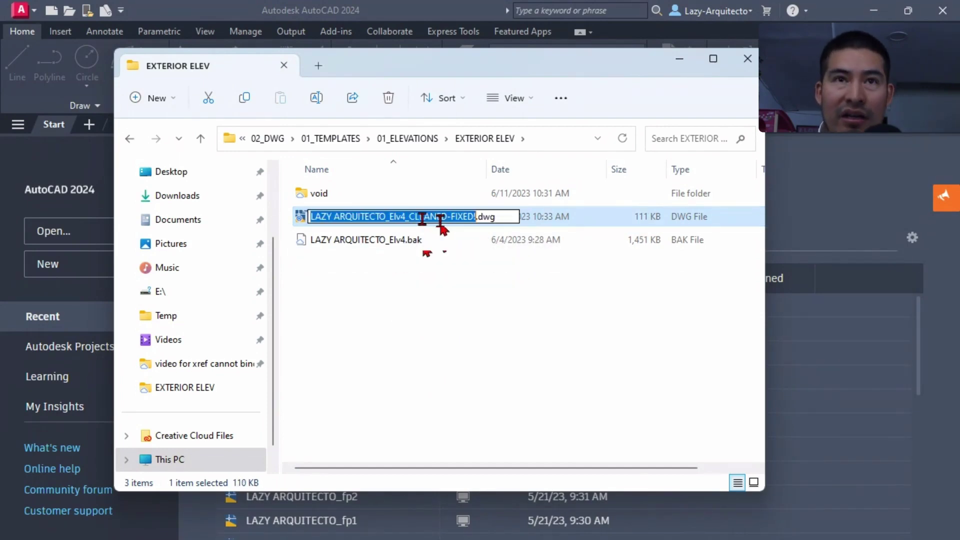
pyautogui.moveTo(409, 216); pyautogui.dragTo(475, 219)
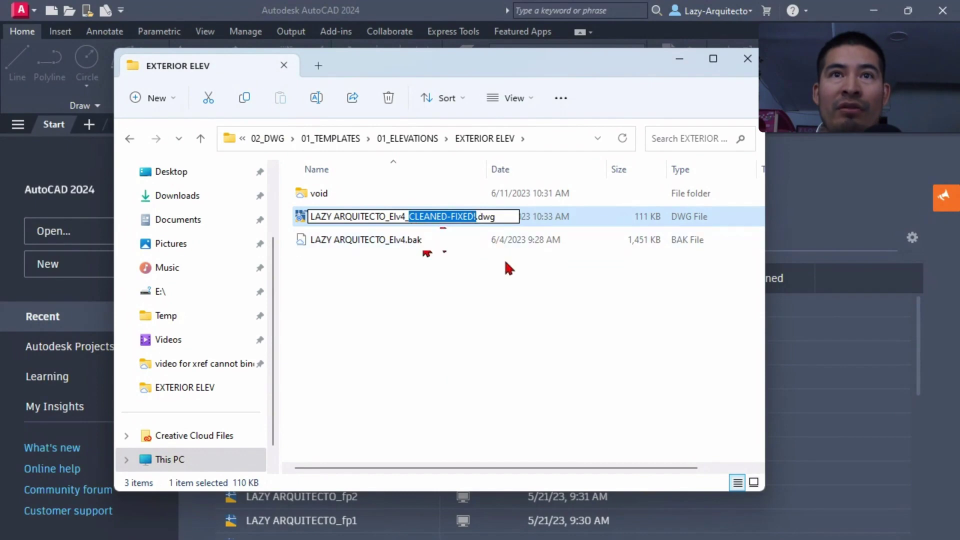
pyautogui.press('BackSpace')
pyautogui.press('BackSpace')
pyautogui.press('Return')
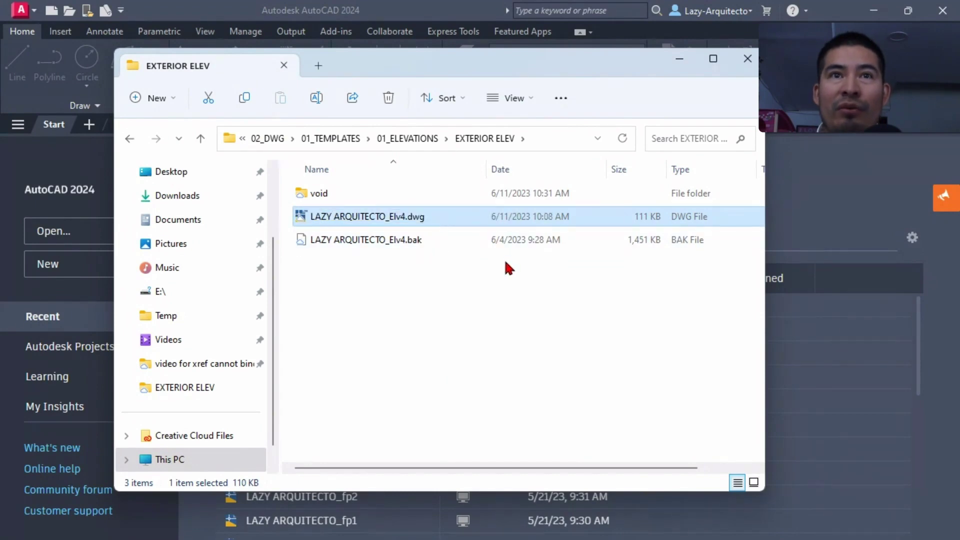
pyautogui.hotkey('alt', 'Tab')
pyautogui.doubleClick(638, 302)
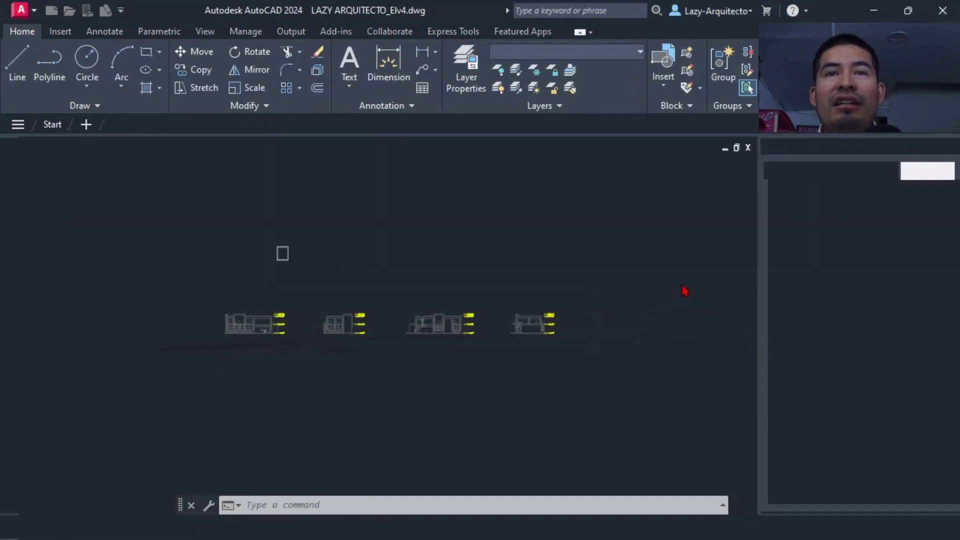